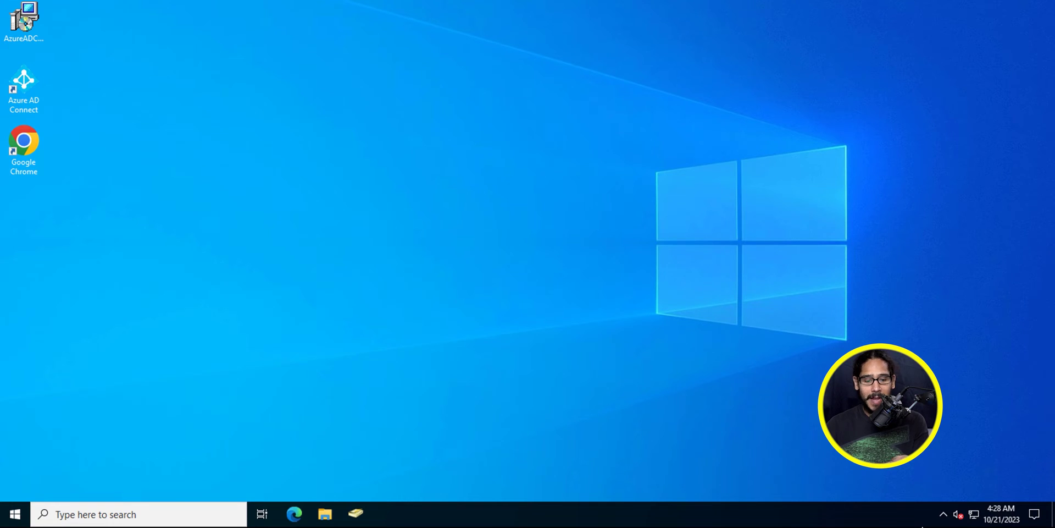
Step: Check the server's Windows version by running winver
key("super+x")
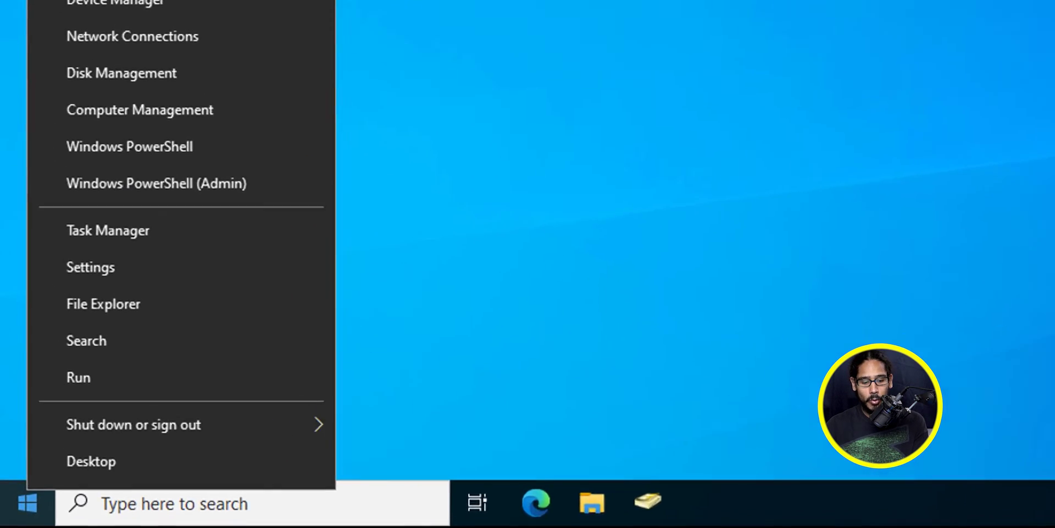
type("r")
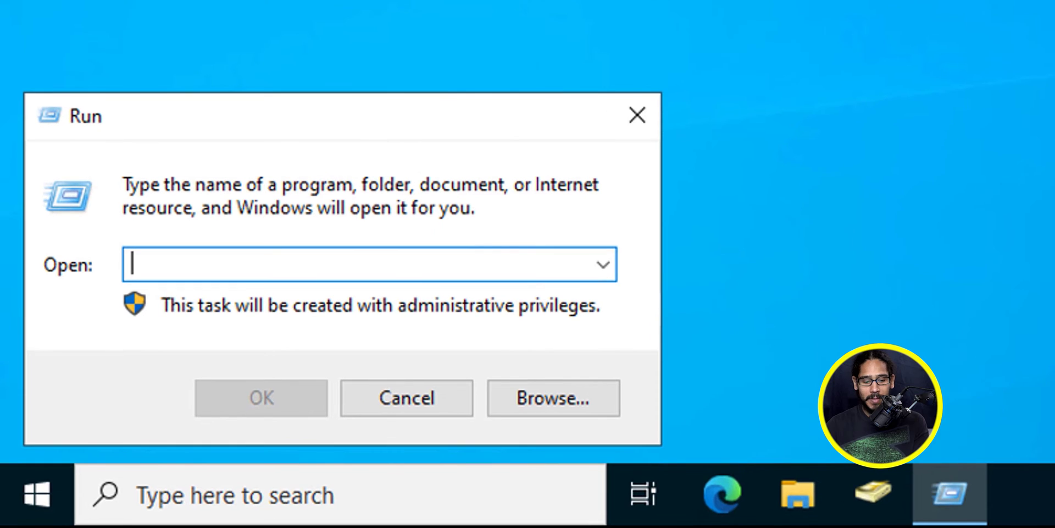
type("winver")
key("Return")
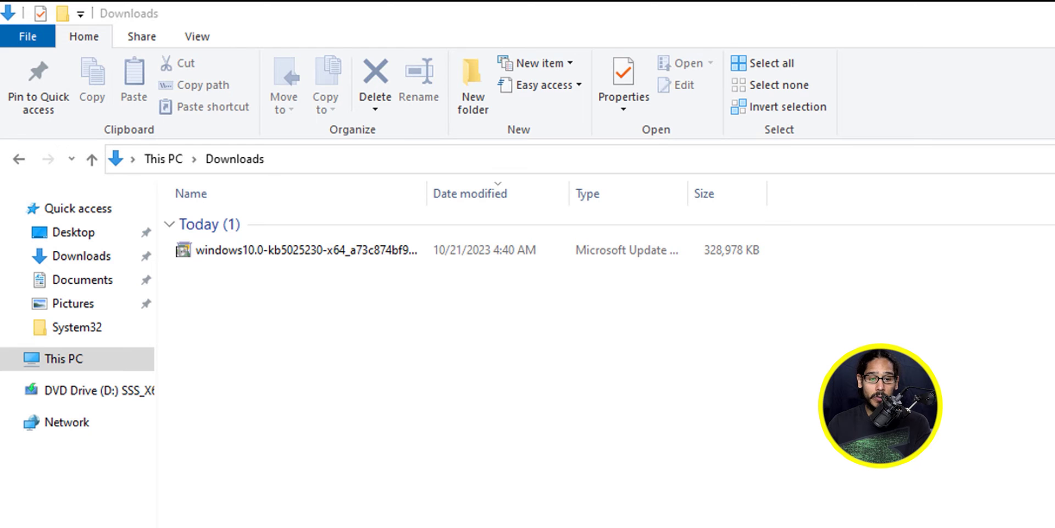
Step: Install the KB5025230 security update from the Downloads folder's standalone update package
right_click(213, 250)
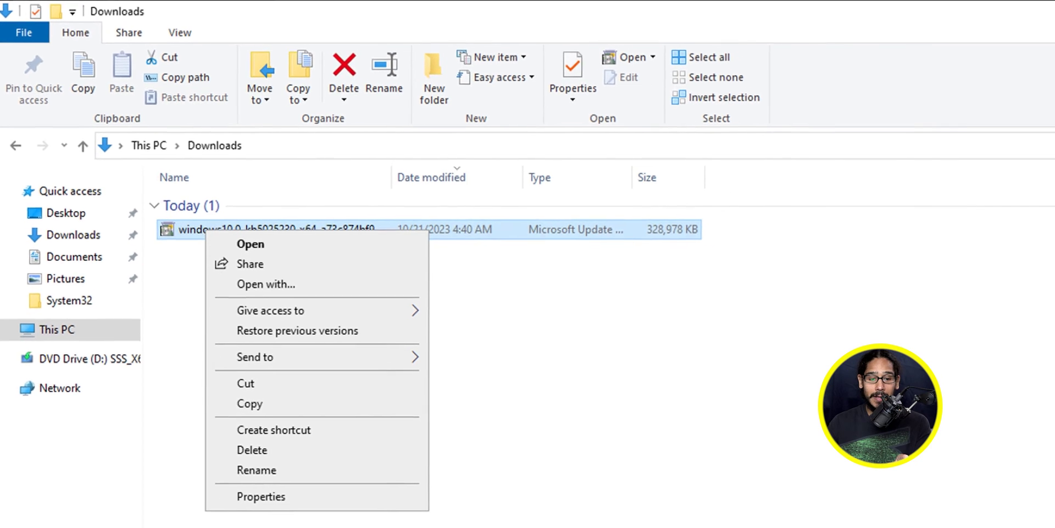
left_click(234, 261)
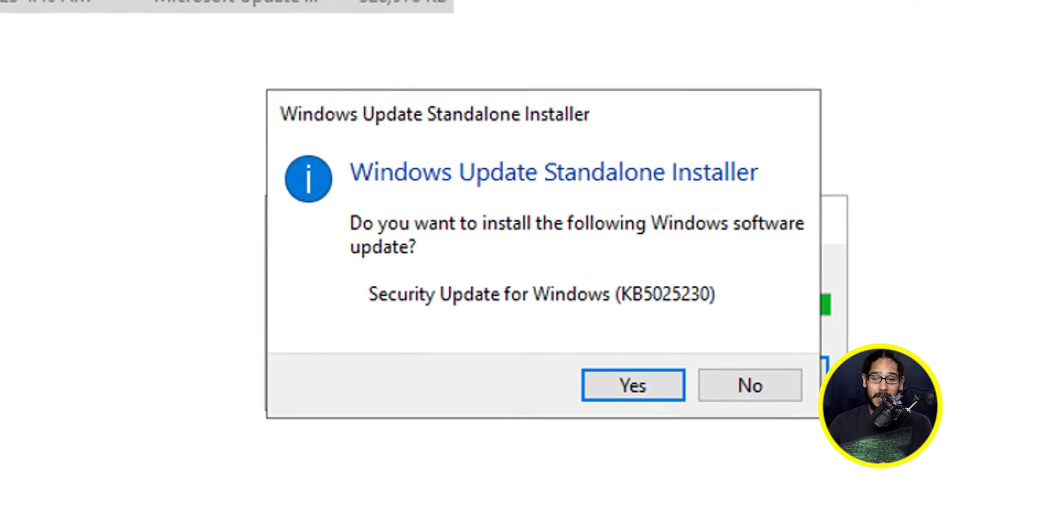
key("Return")
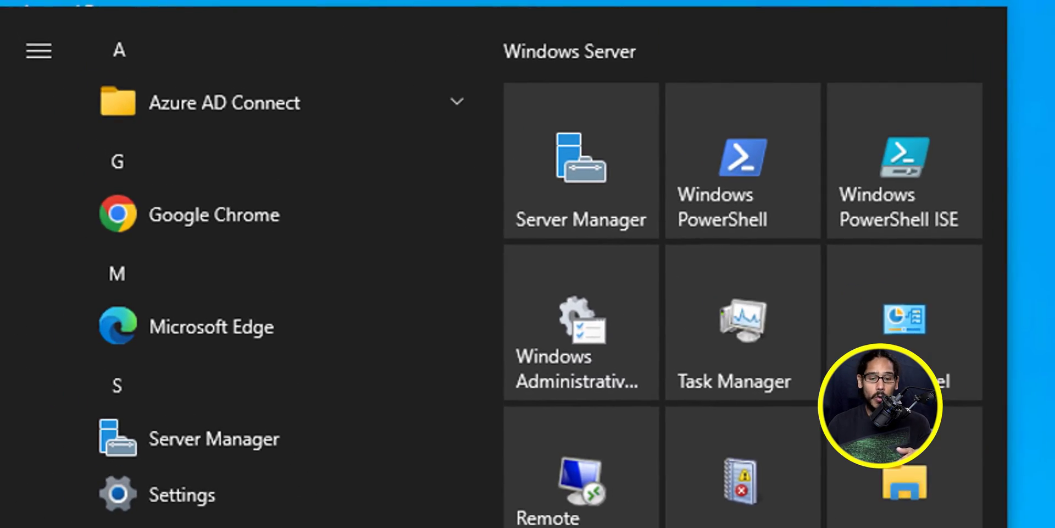
Step: Import the LAPS module in a PowerShell session run as administrator and list the module's commands
right_click(701, 146)
left_click(645, 473)
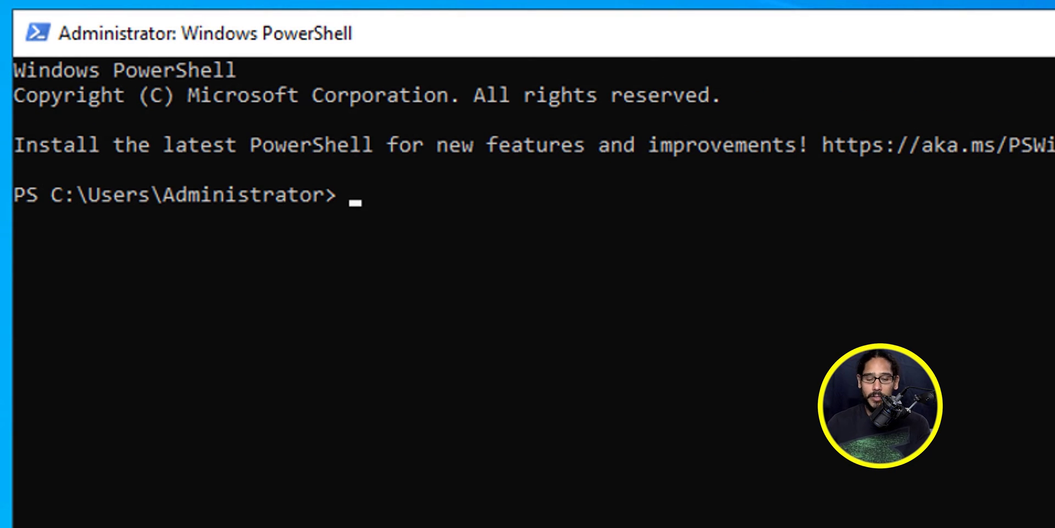
type("Import-Module LAPS")
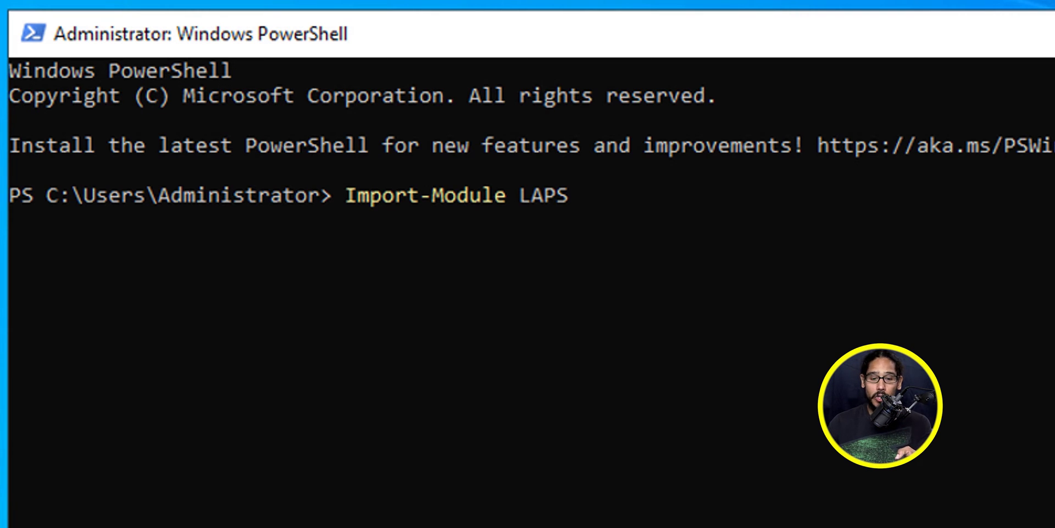
key("Return")
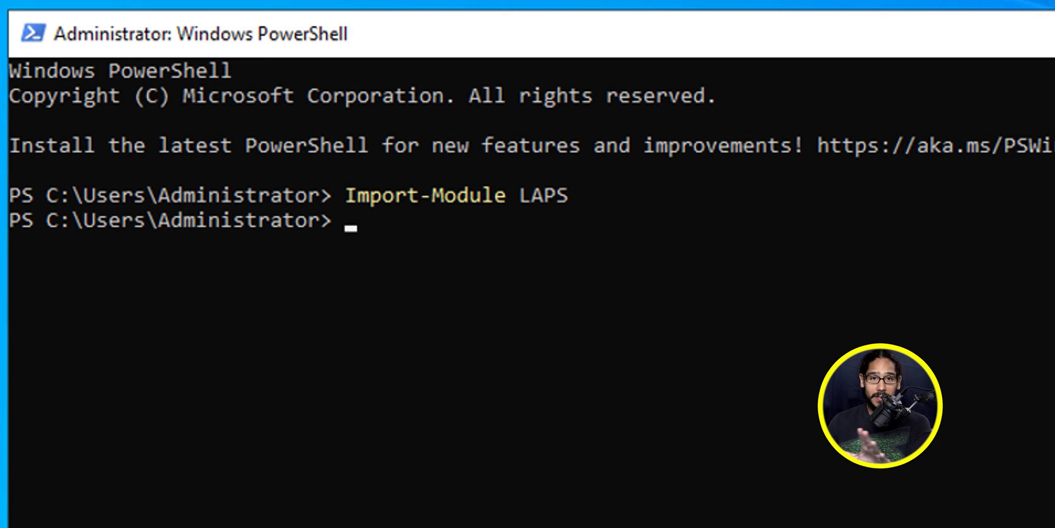
type("Get-Command -Module LAPS")
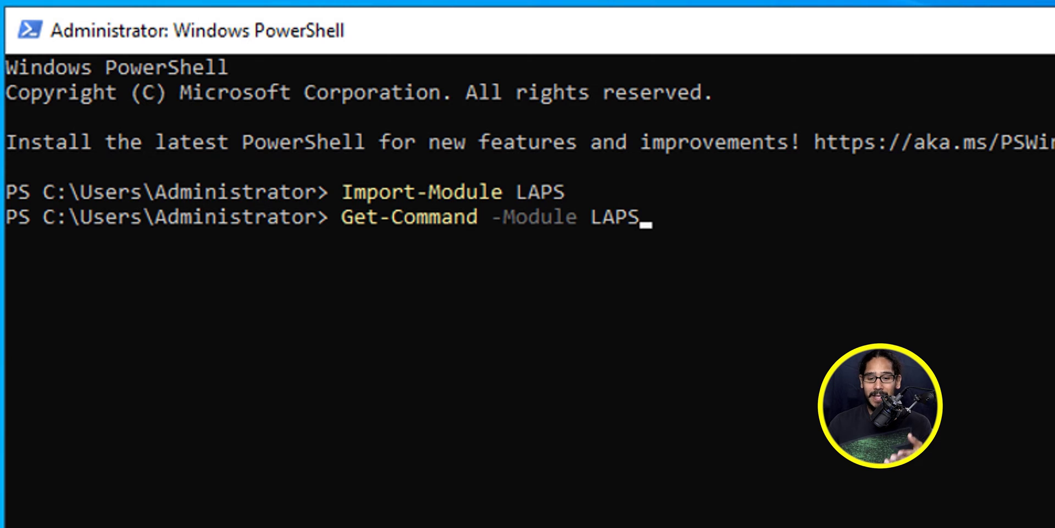
key("Return")
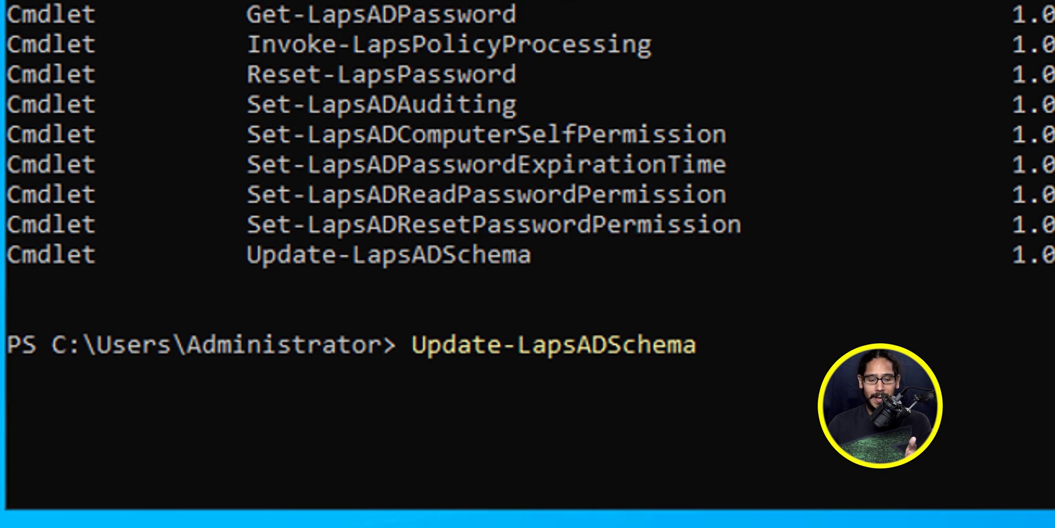
Step: Extend the Active Directory schema with Update-LapsADSchema, answering A (Yes to All)
key("Return")
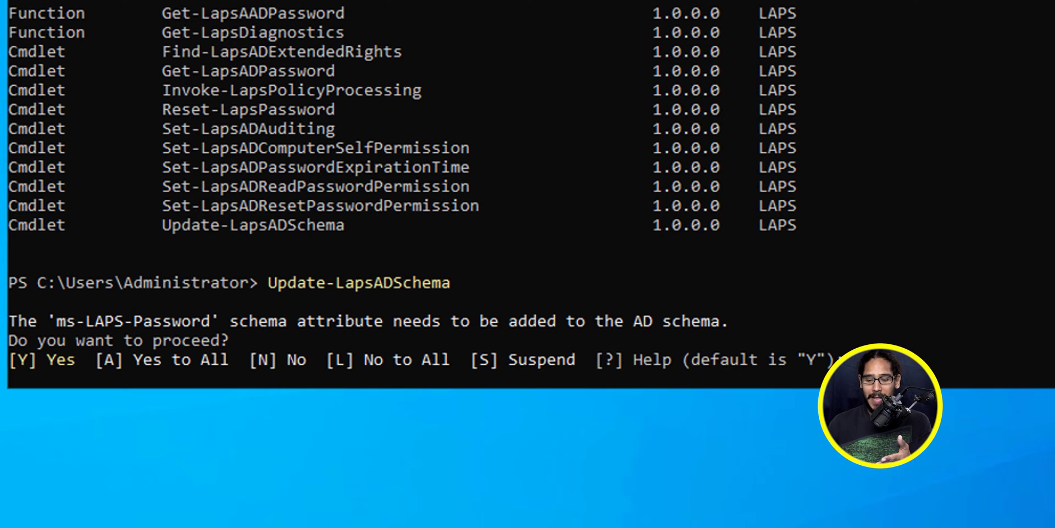
type("A")
key("Return")
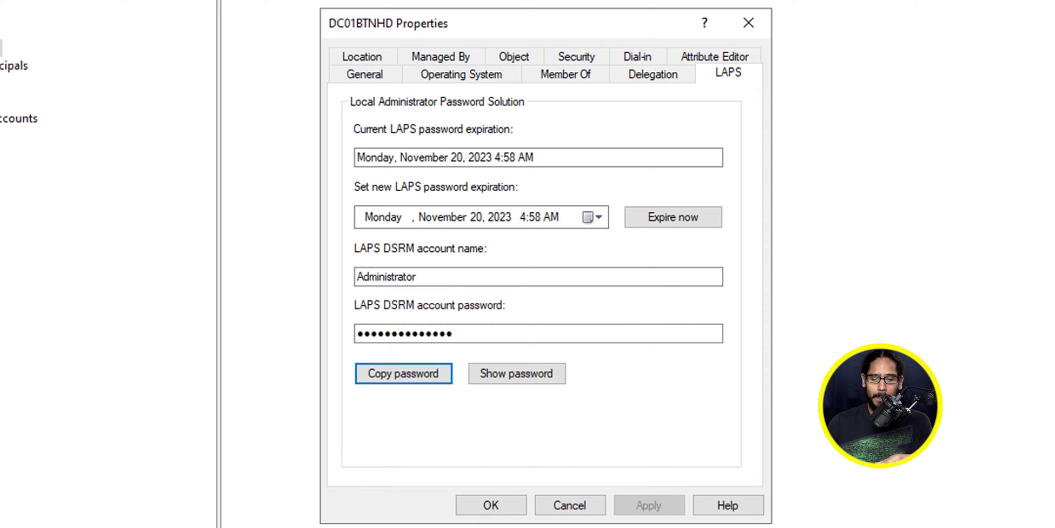
Step: Reveal the LAPS DSRM account password in the properties of computer DC01BTNHD
left_click(516, 373)
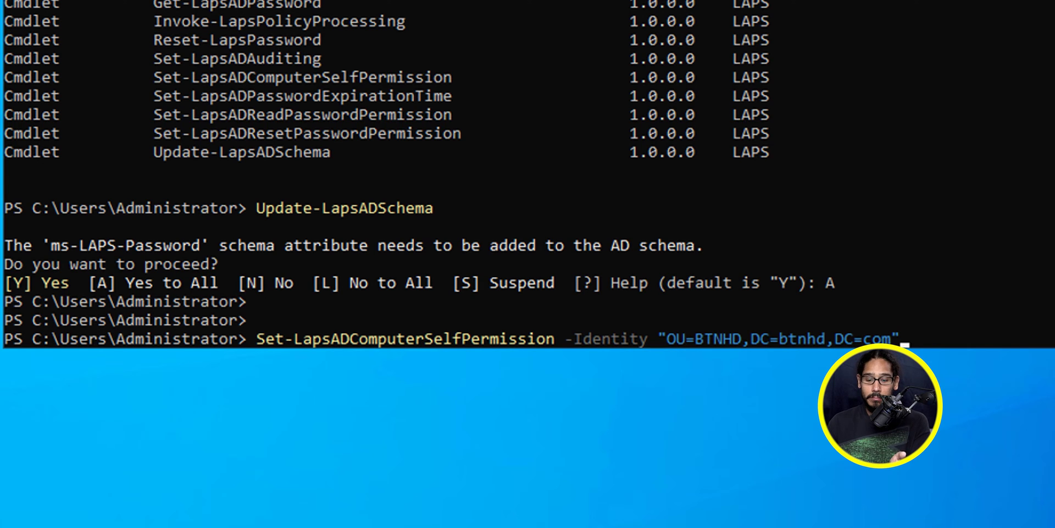
Step: Grant computers self-permission on the BTNHD OU with Set-LapsADComputerSelfPermission -Identity "OU=BTNHD,DC=btnhd,DC=com"
key("Return")
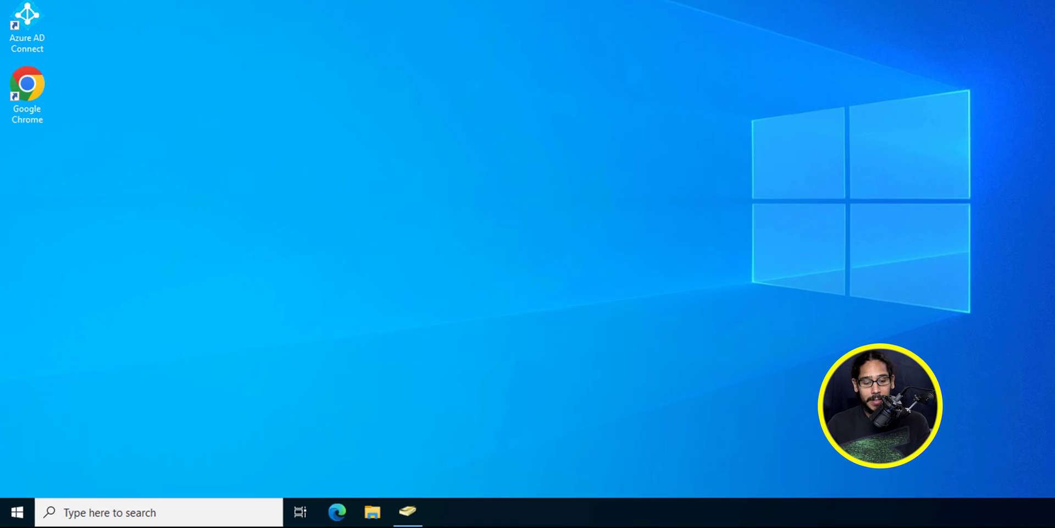
Step: Create a group policy object named "Computer: Microsoft LAPS Policy" under btnhd.com's Group Policy Objects in Group Policy Management
key("super")
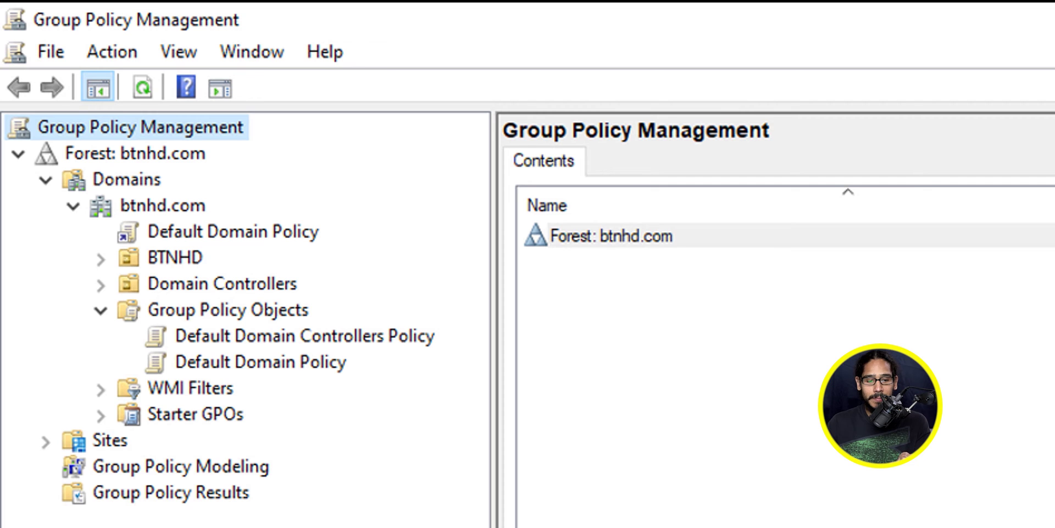
right_click(217, 308)
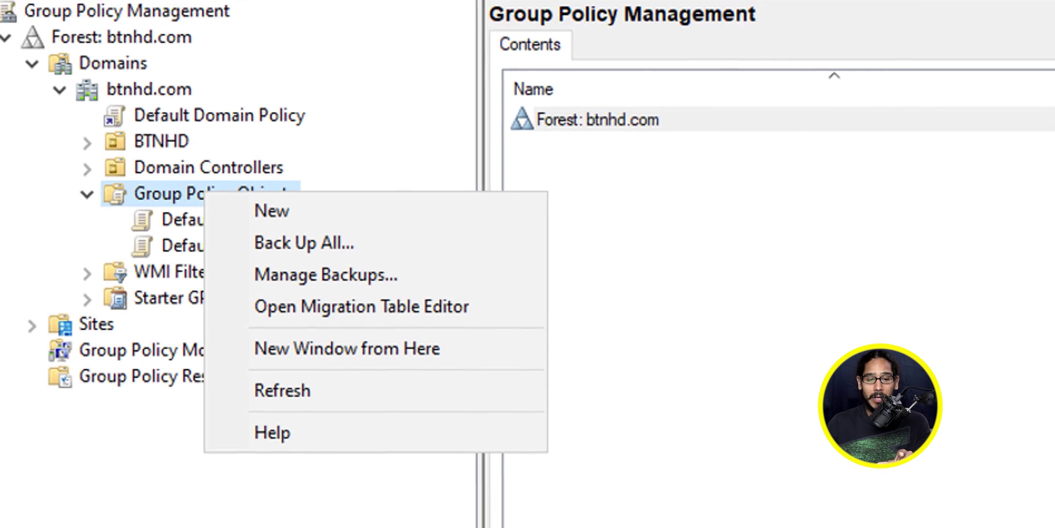
left_click(261, 206)
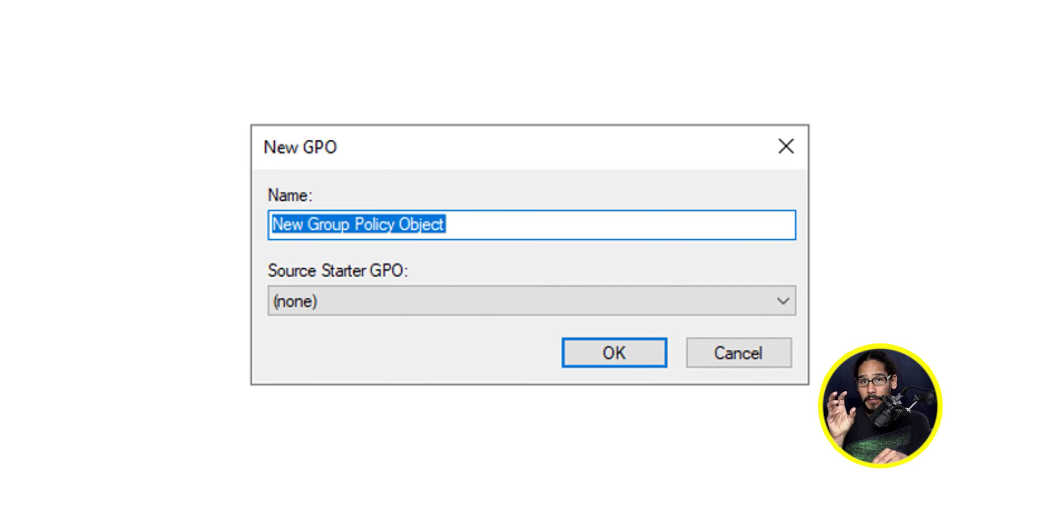
key("ctrl+v")
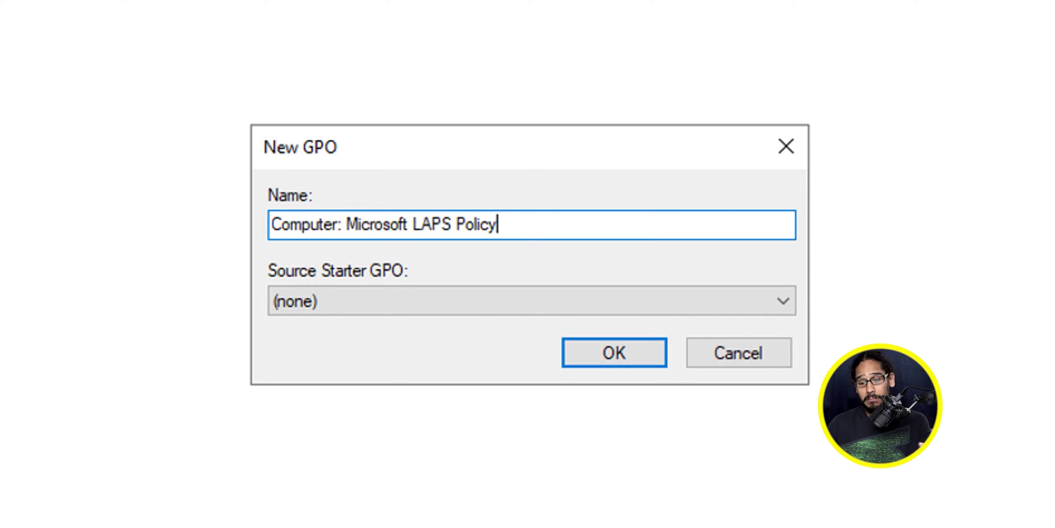
key("Return")
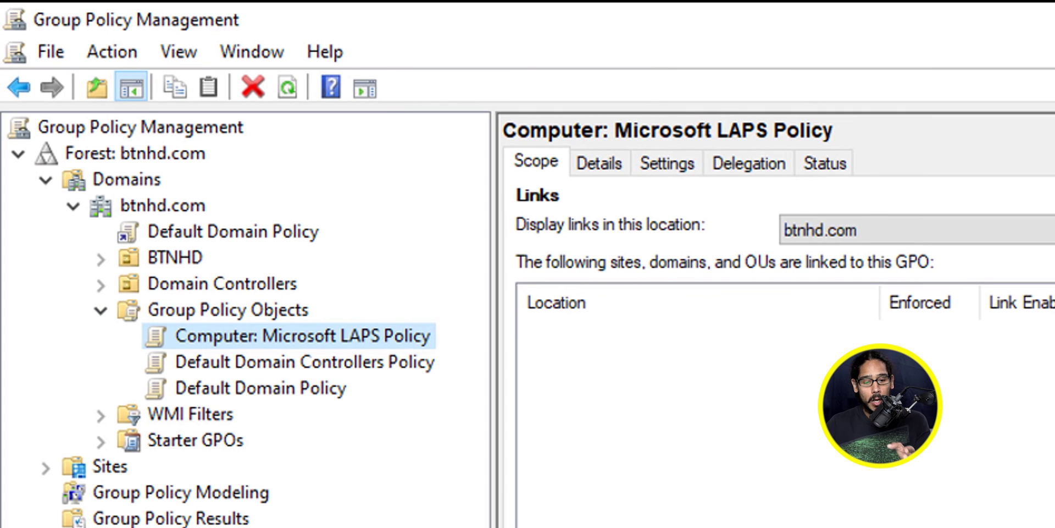
Step: Edit the Computer: Microsoft LAPS Policy GPO and go to the LAPS settings under Computer Configuration, Policies, Administrative Templates, System
right_click(290, 336)
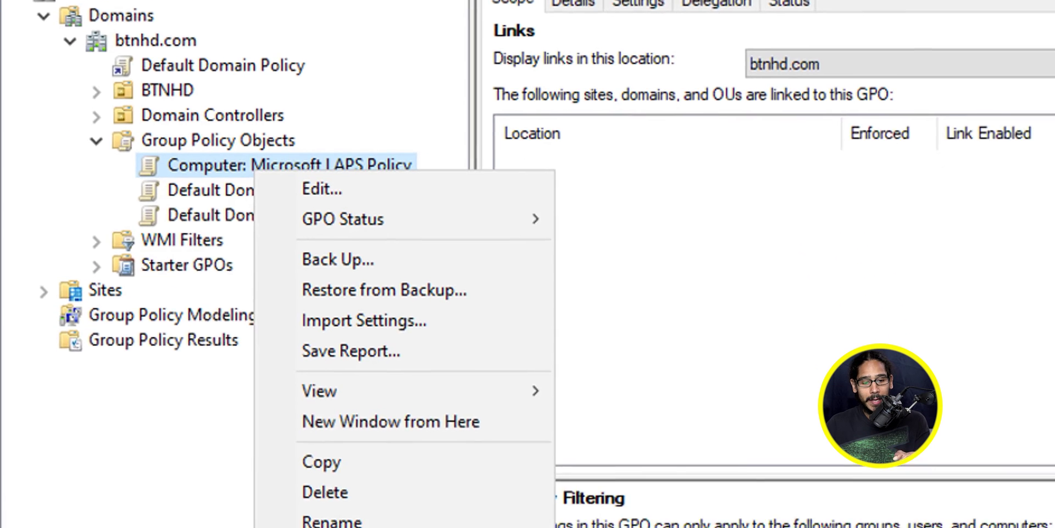
left_click(315, 169)
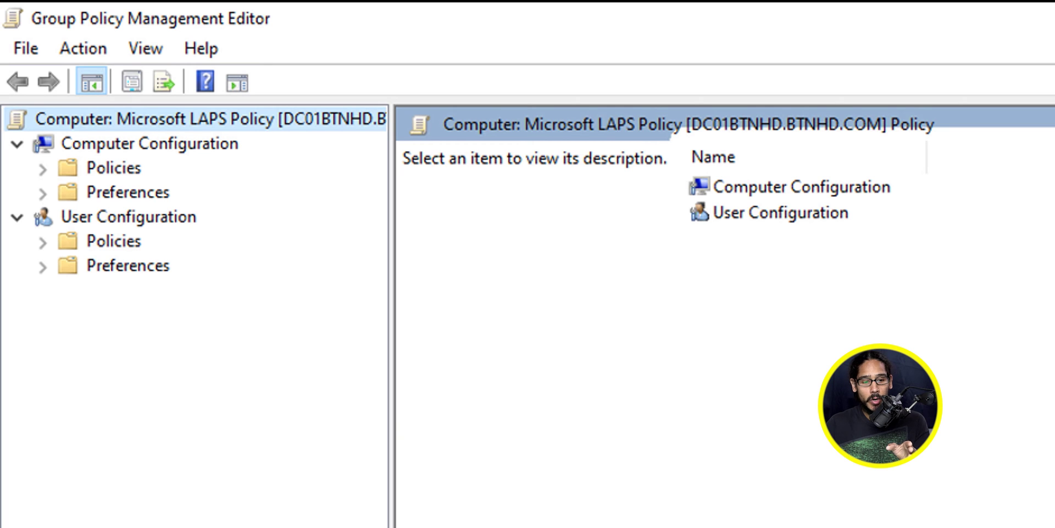
left_click(149, 143)
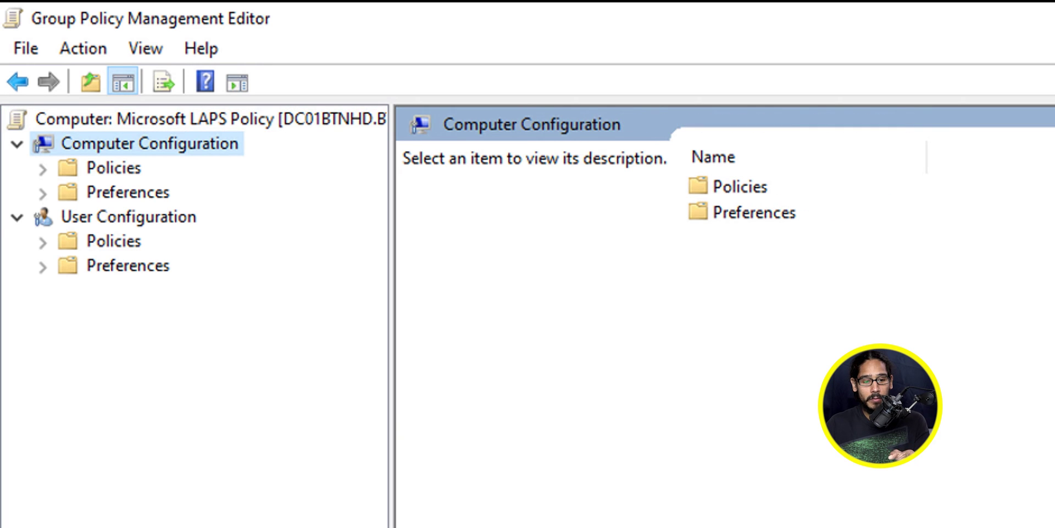
double_click(113, 168)
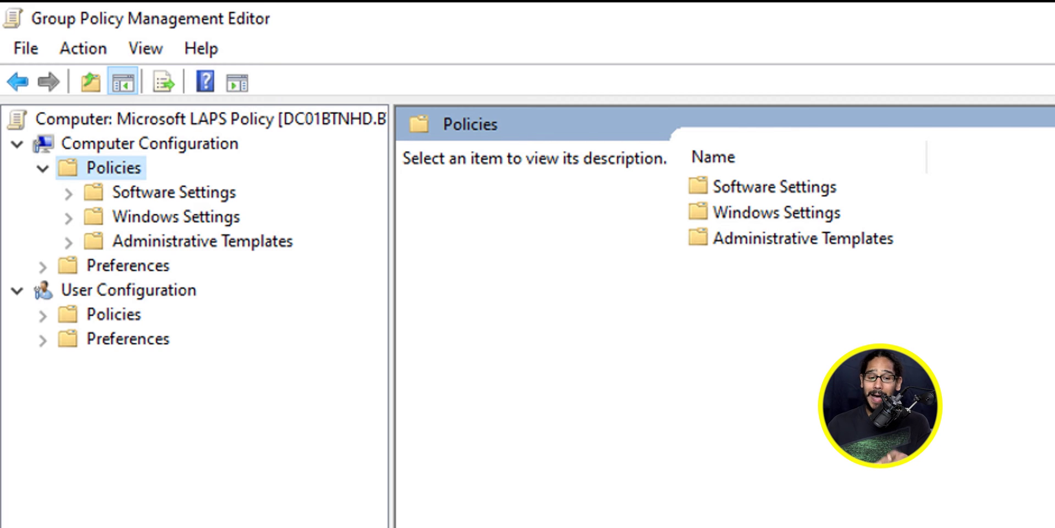
double_click(202, 241)
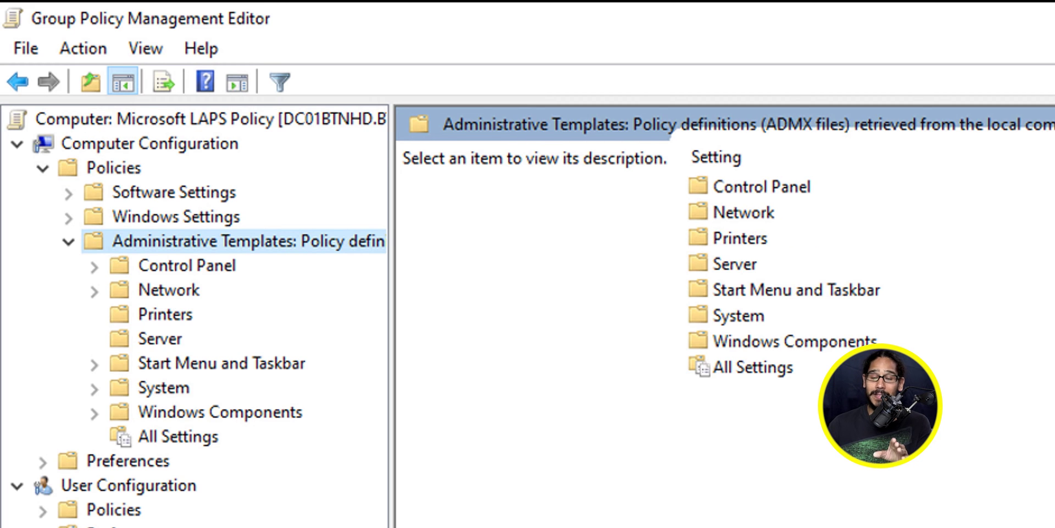
double_click(163, 387)
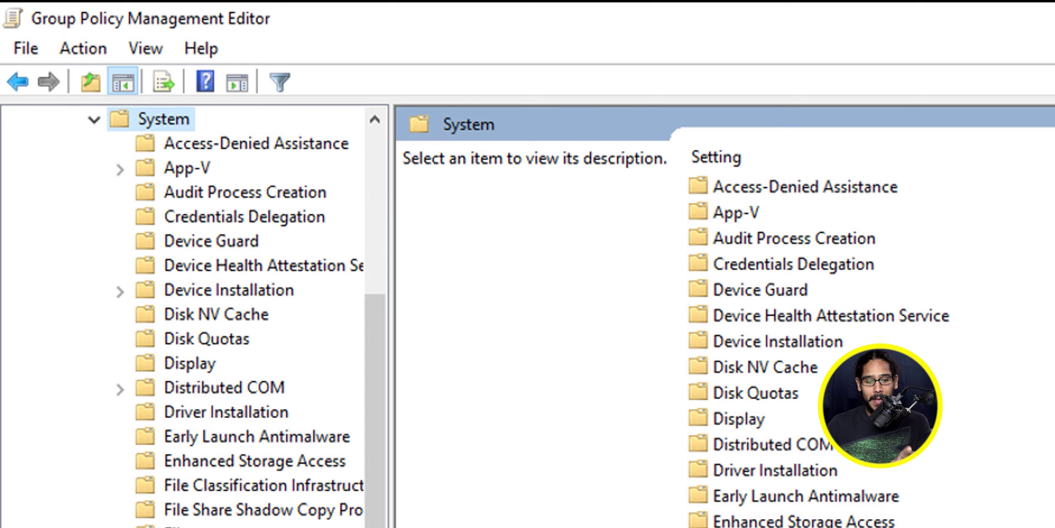
scroll(182, 264, "down", 5)
left_click(170, 252)
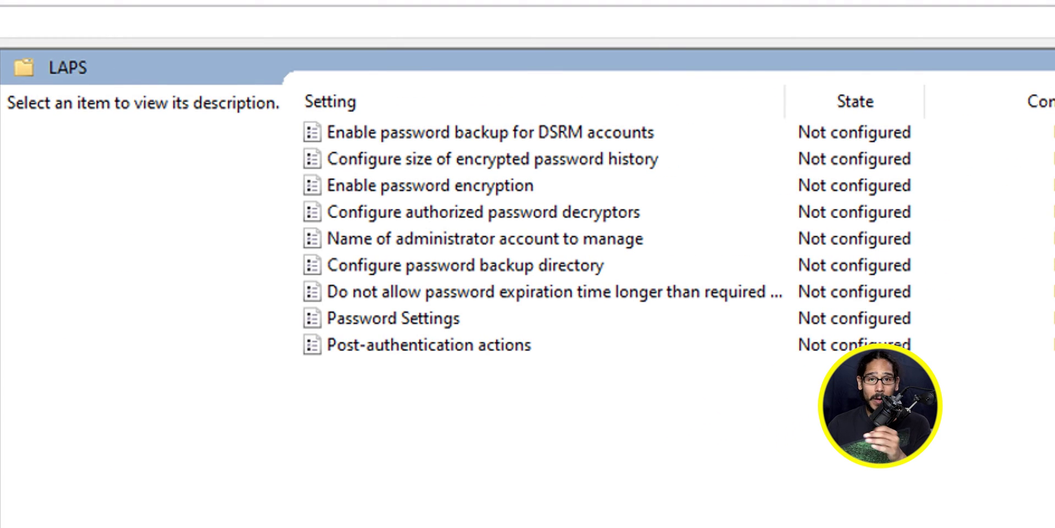
Step: Set the LAPS policy setting "Enable password backup for DSRM accounts" to Enabled
left_click(489, 132)
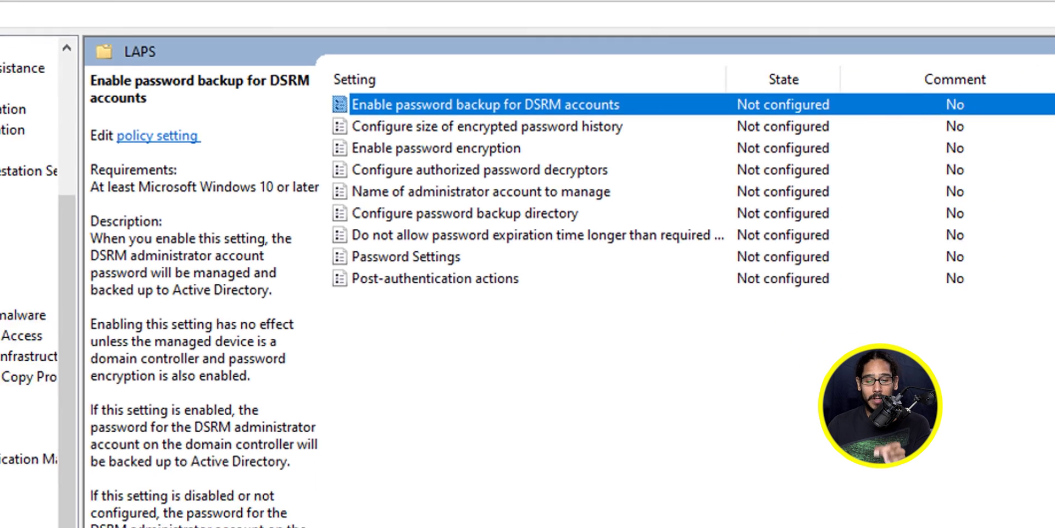
double_click(490, 132)
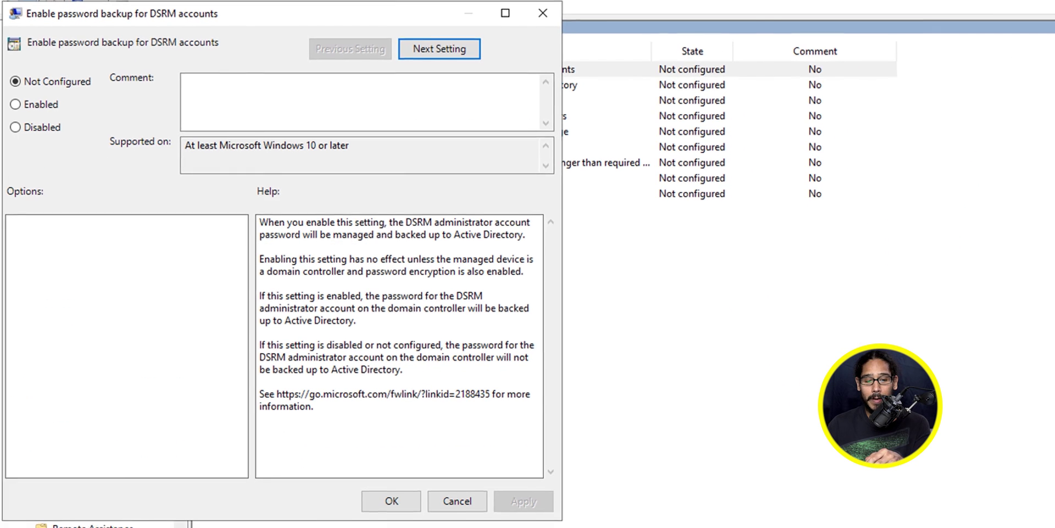
left_click(18, 103)
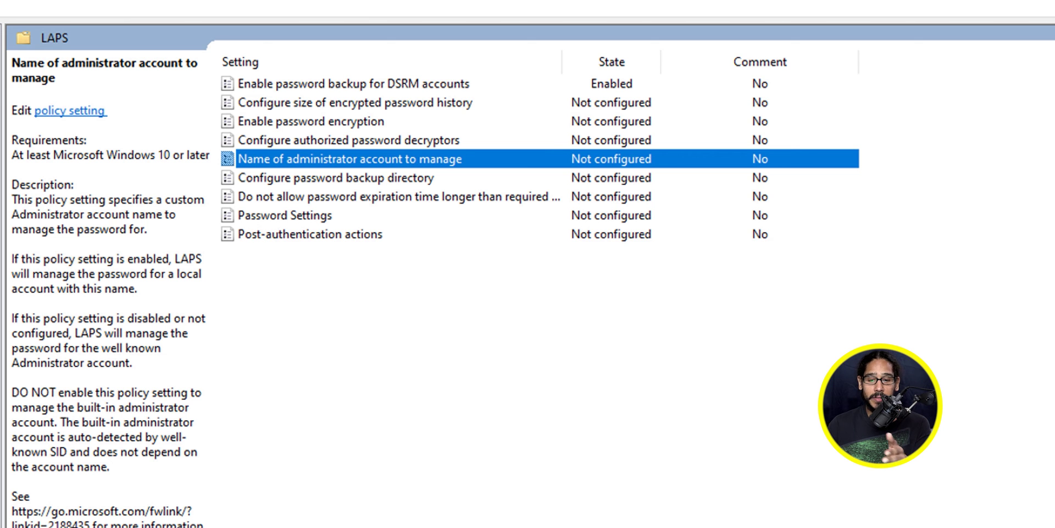
Step: Enable the "Name of administrator account to manage" setting with the administrator account name Administrator
key("Return")
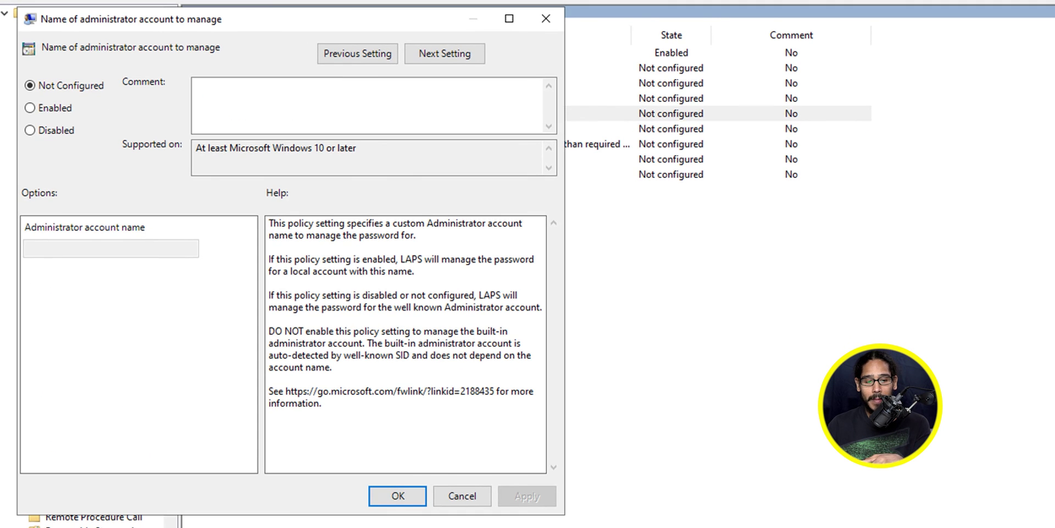
left_click(30, 108)
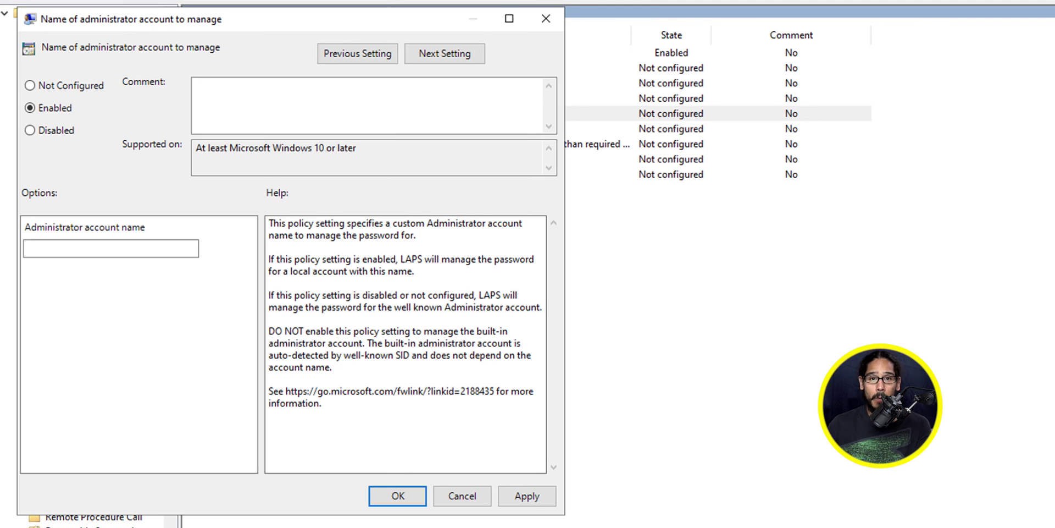
left_click(110, 247)
type("Administrator")
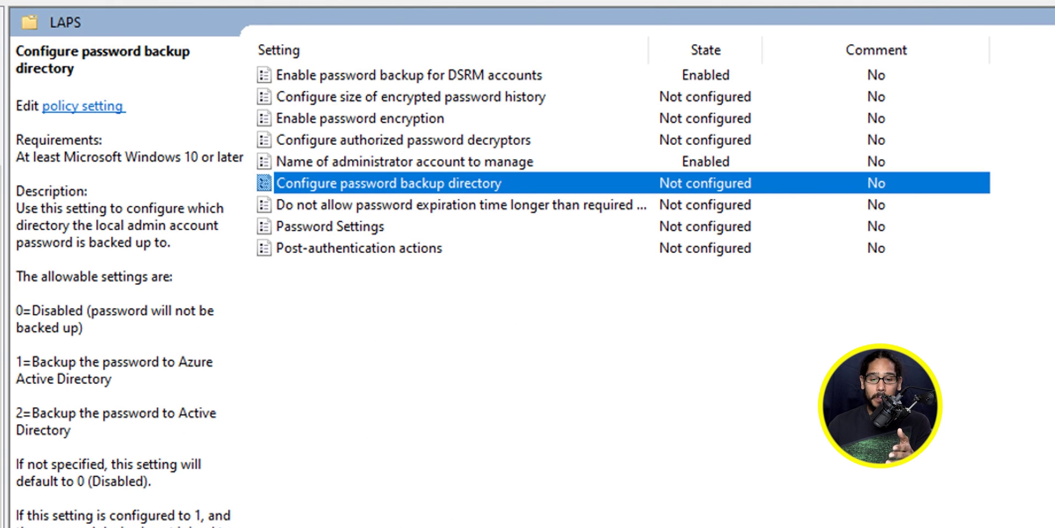
Step: Enable the "Configure password backup directory" setting with Active Directory as the backup directory
key("Return")
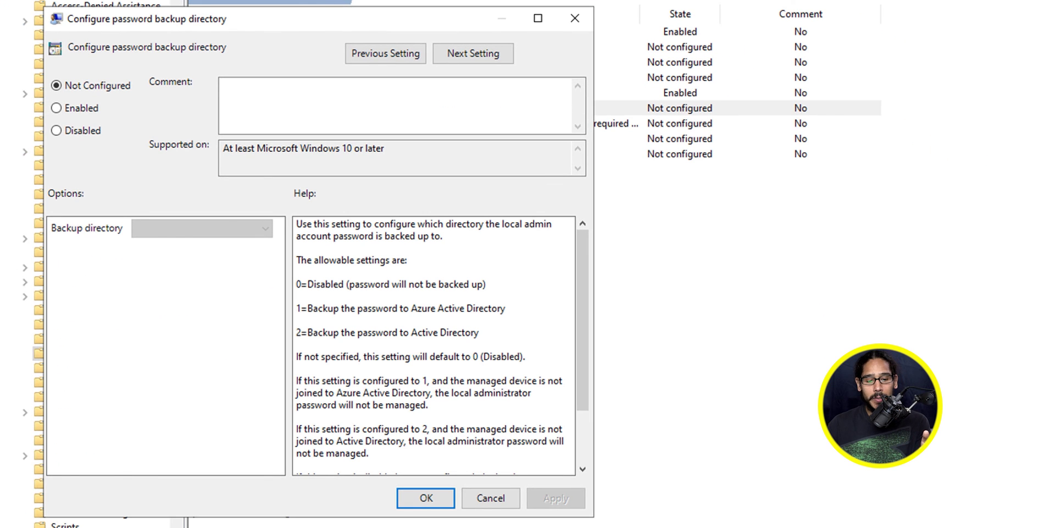
left_click(56, 108)
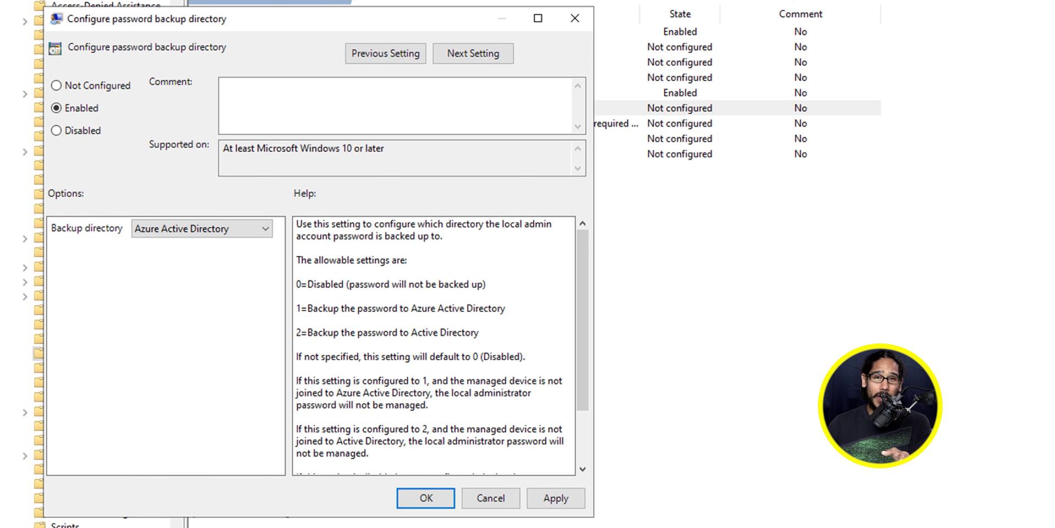
left_click(201, 228)
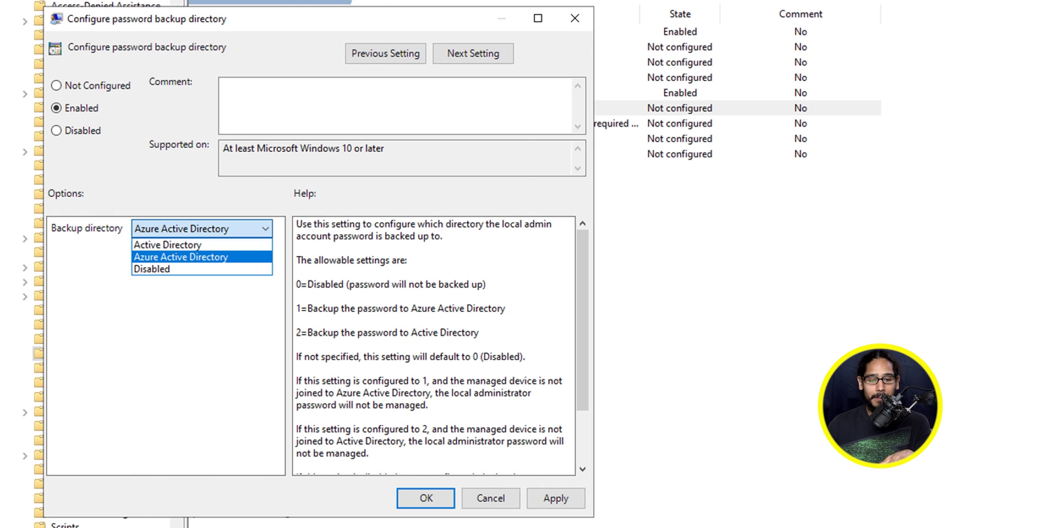
key("Up")
key("Return")
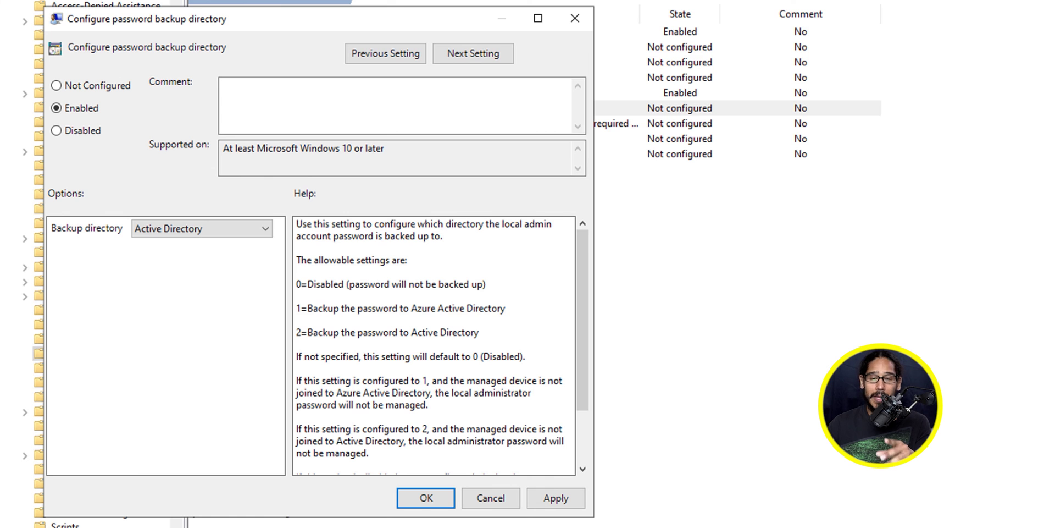
key("Return")
Step: Enable the LAPS "Password Settings" policy setting with the default password complexity, length and age
key("Down")
key("Down")
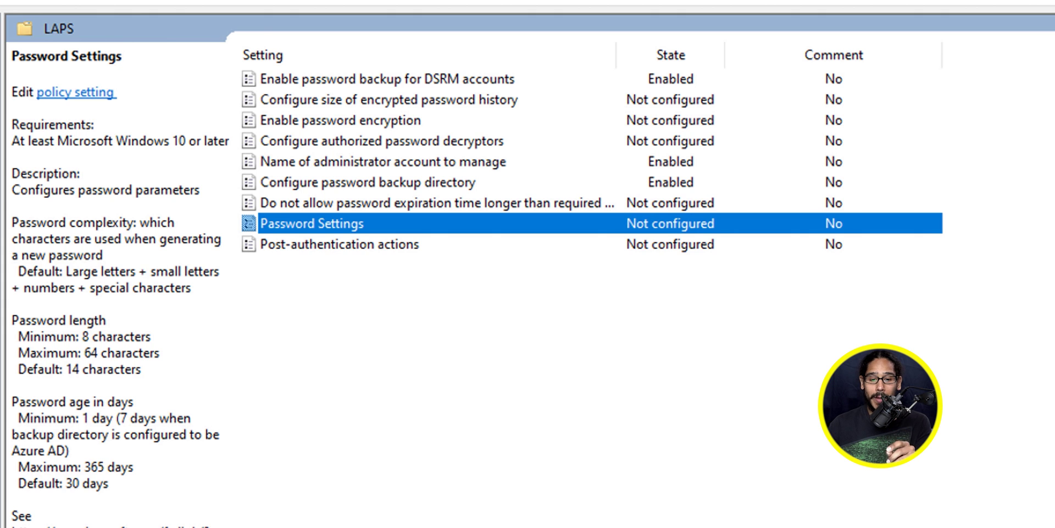
key("Return")
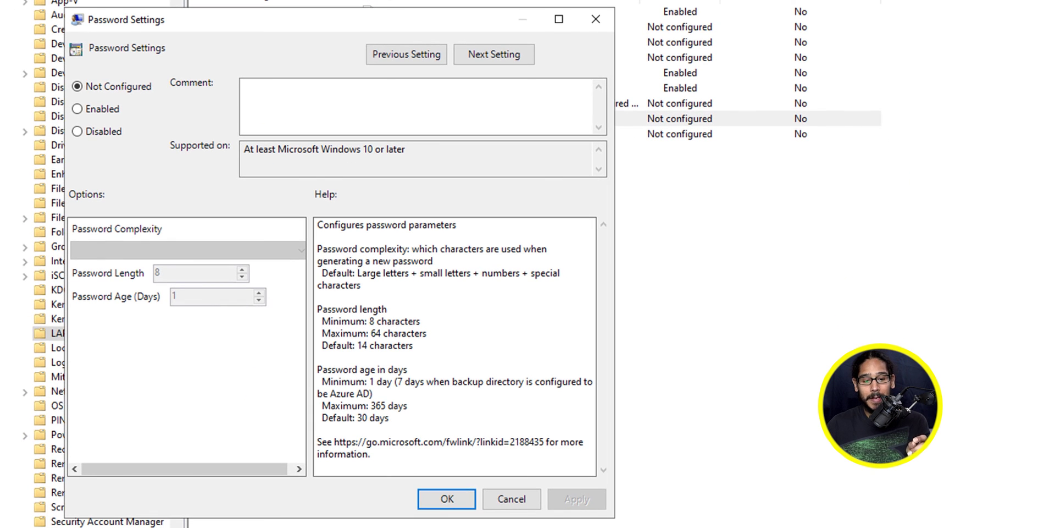
key("alt+e")
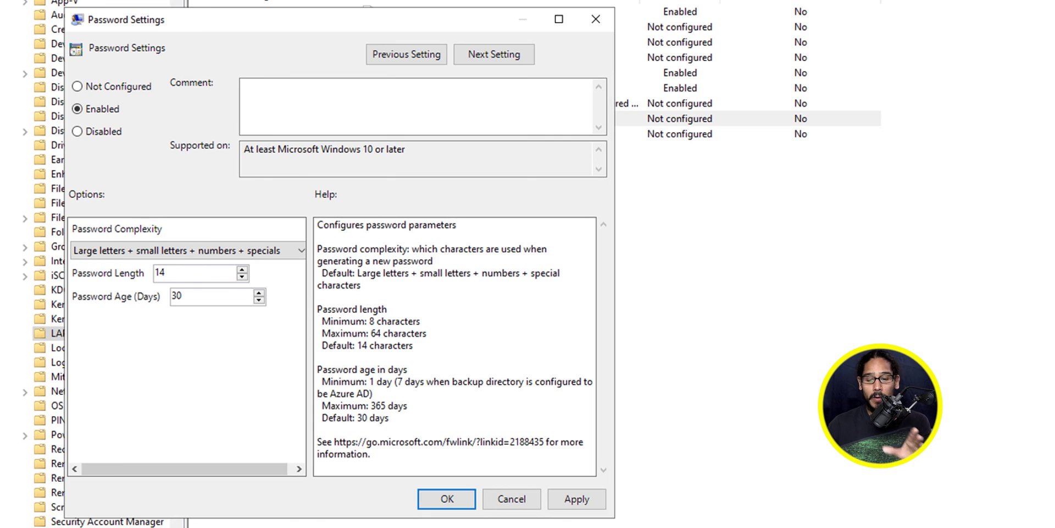
key("Return")
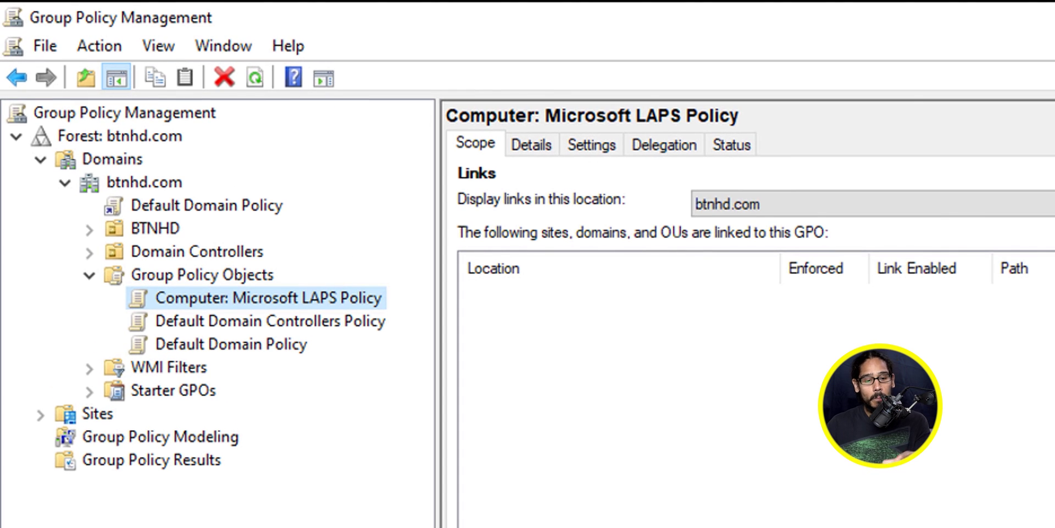
Step: Link the existing Computer: Microsoft LAPS Policy GPO to the BTNHD organizational unit in Group Policy Management
right_click(164, 227)
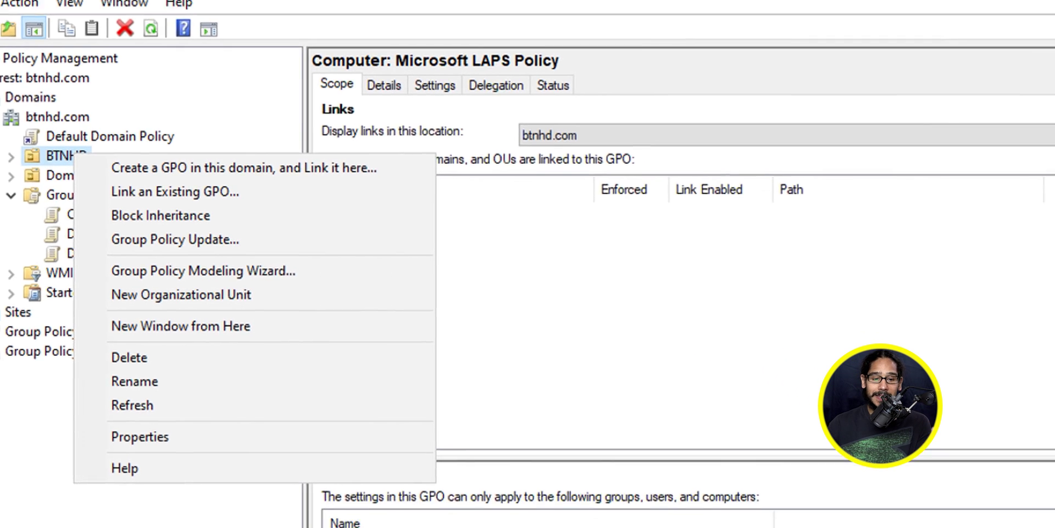
left_click(235, 225)
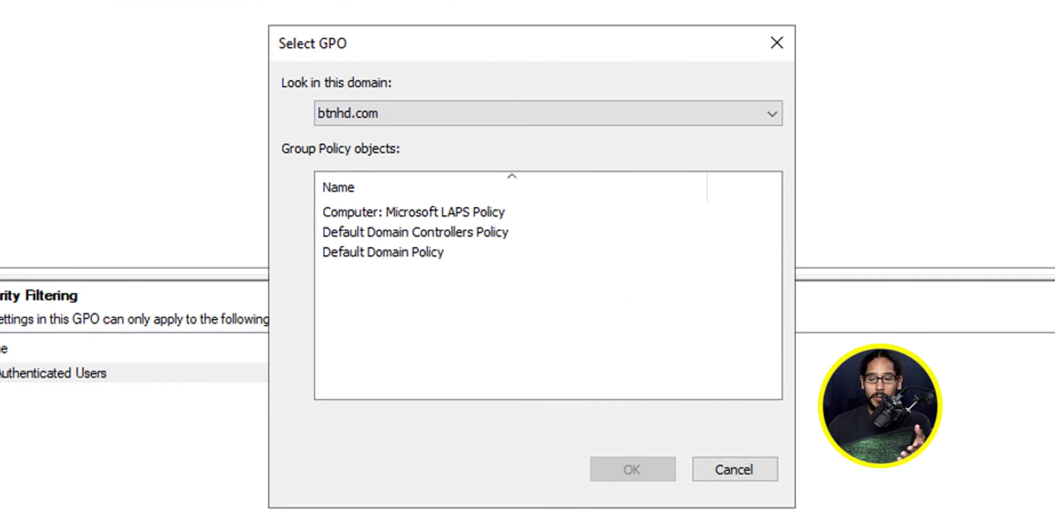
left_click(413, 211)
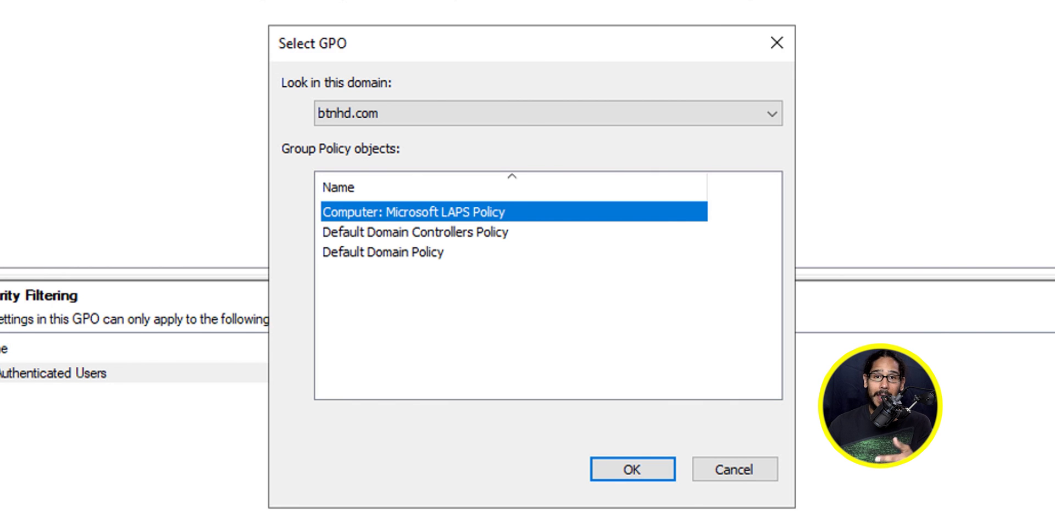